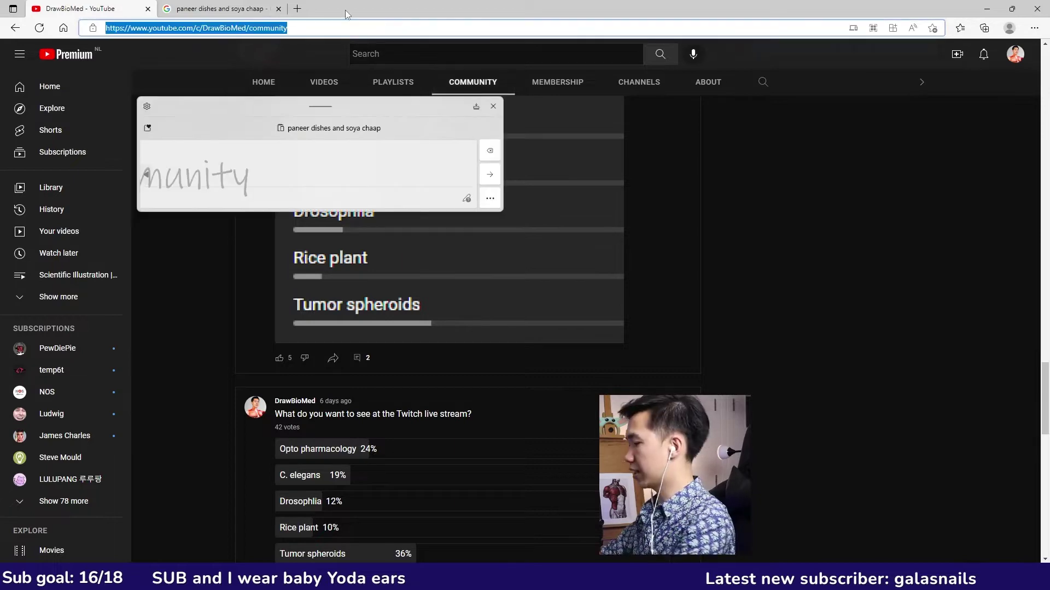
Download the 64-bit Windows Installer Package (msi) of Inkscape 1.2.1 from inkscape.org.
{"action": "type", "text": "inkscape.org"}
{"action": "key", "text": "Return"}
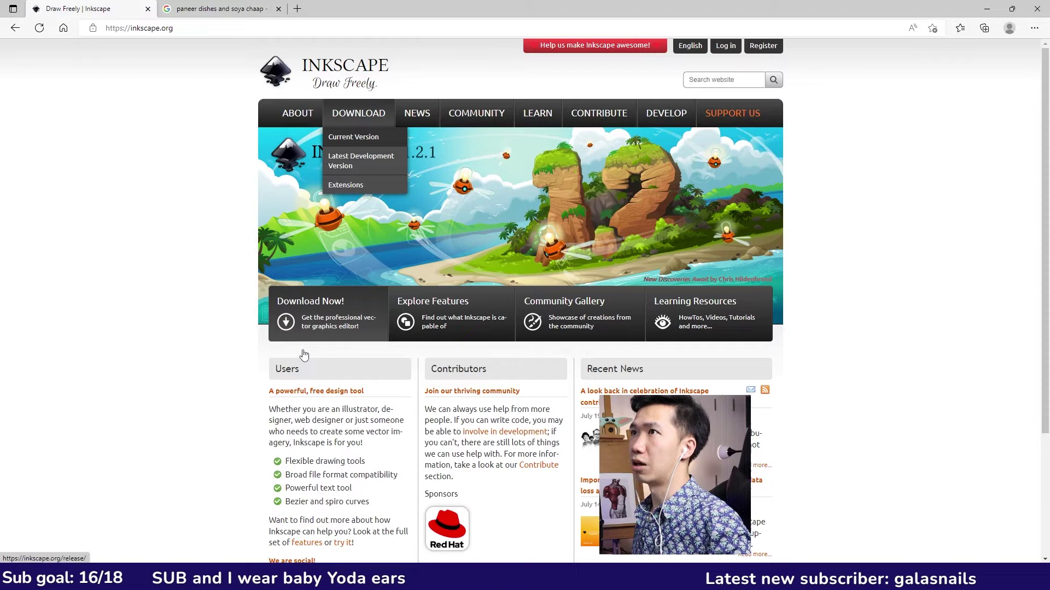
{"action": "left_click", "coordinate": [304, 355]}
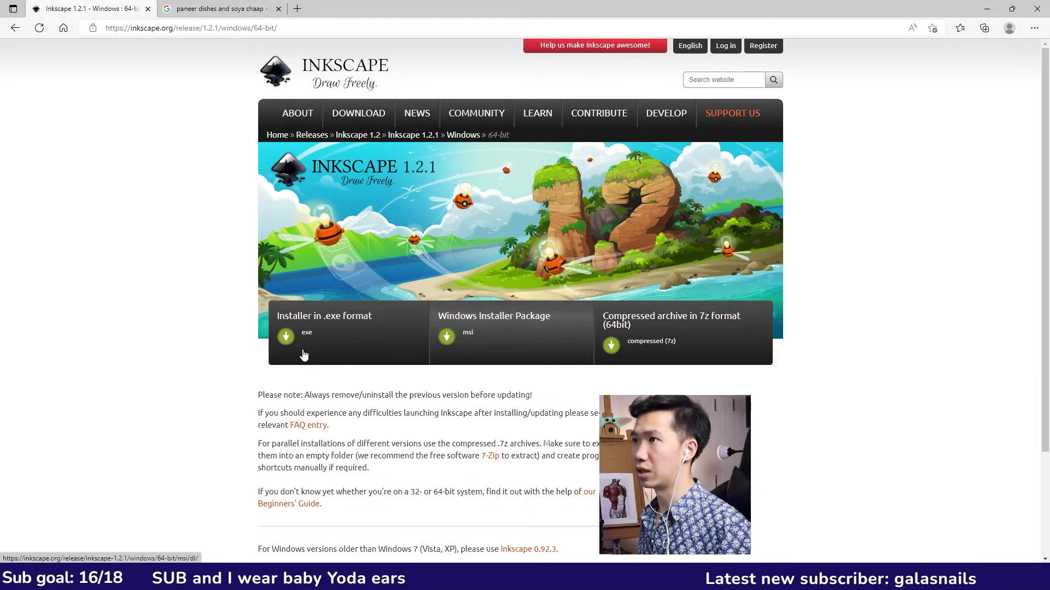
{"action": "left_click", "coordinate": [446, 336]}
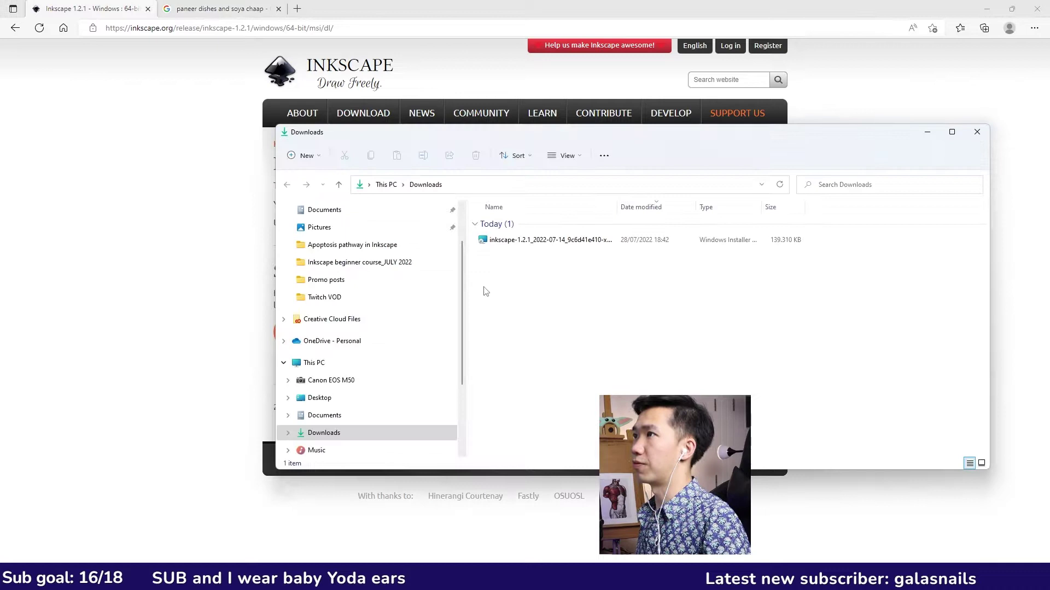
Install Inkscape from the downloaded installer file in Downloads, accepting the setup wizard's defaults.
{"action": "left_click_drag", "start_coordinate": [617, 207], "coordinate": [691, 208]}
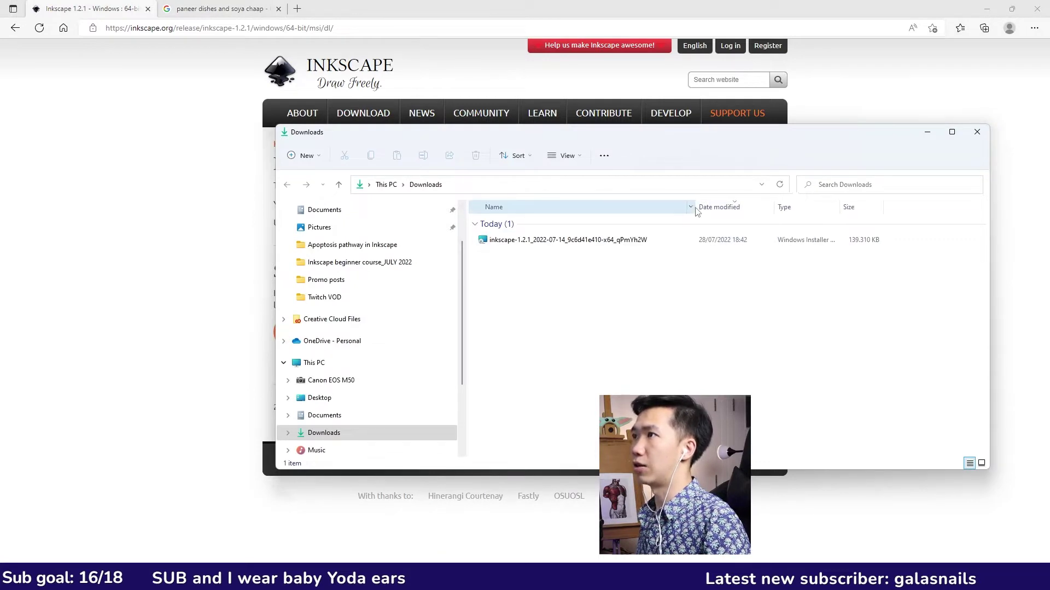
{"action": "left_click", "coordinate": [629, 239]}
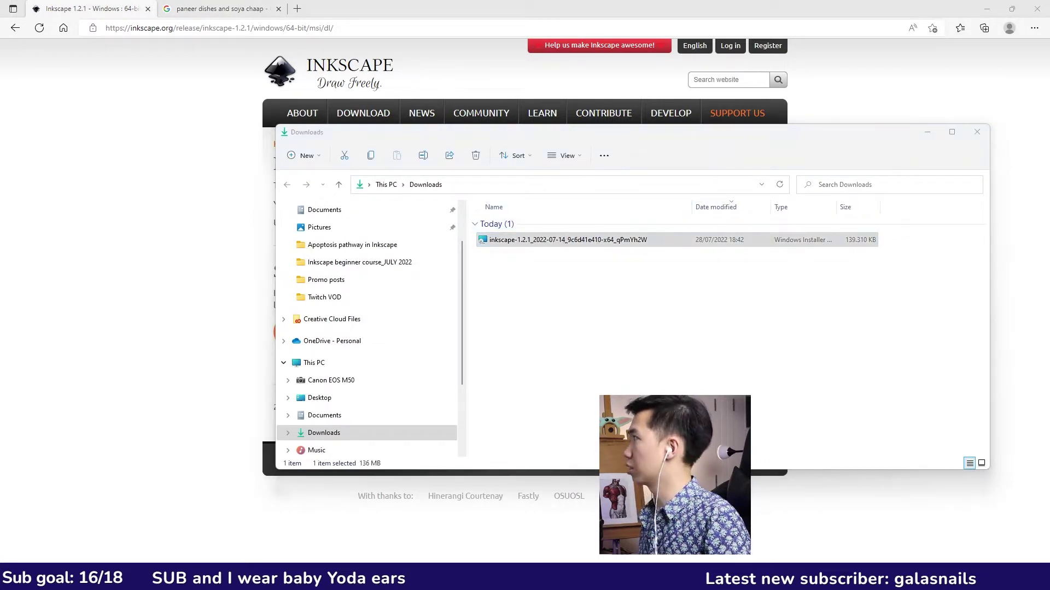
{"action": "key", "text": "Return"}
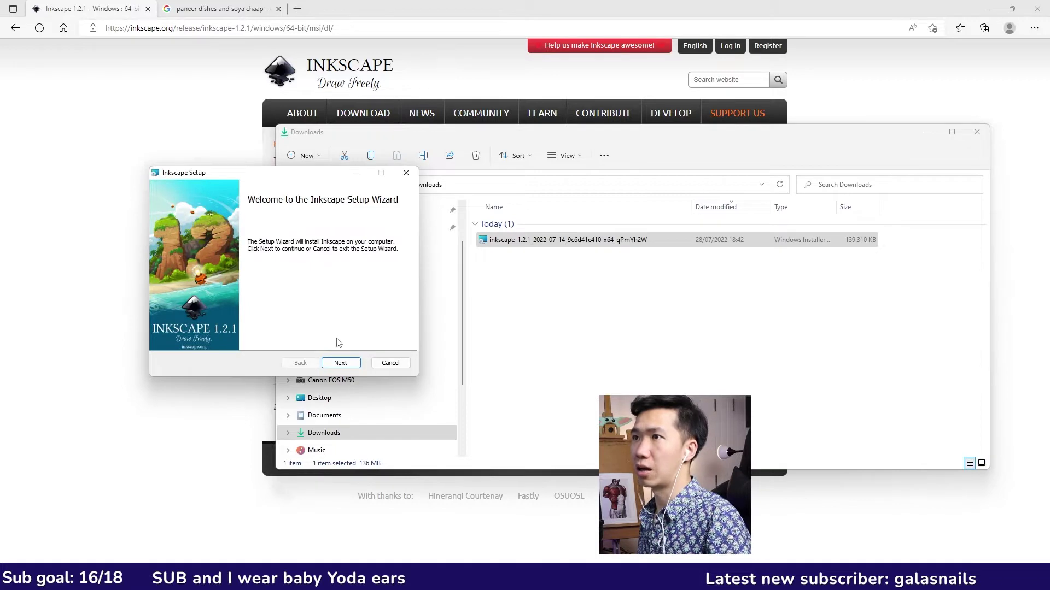
{"action": "left_click", "coordinate": [353, 363]}
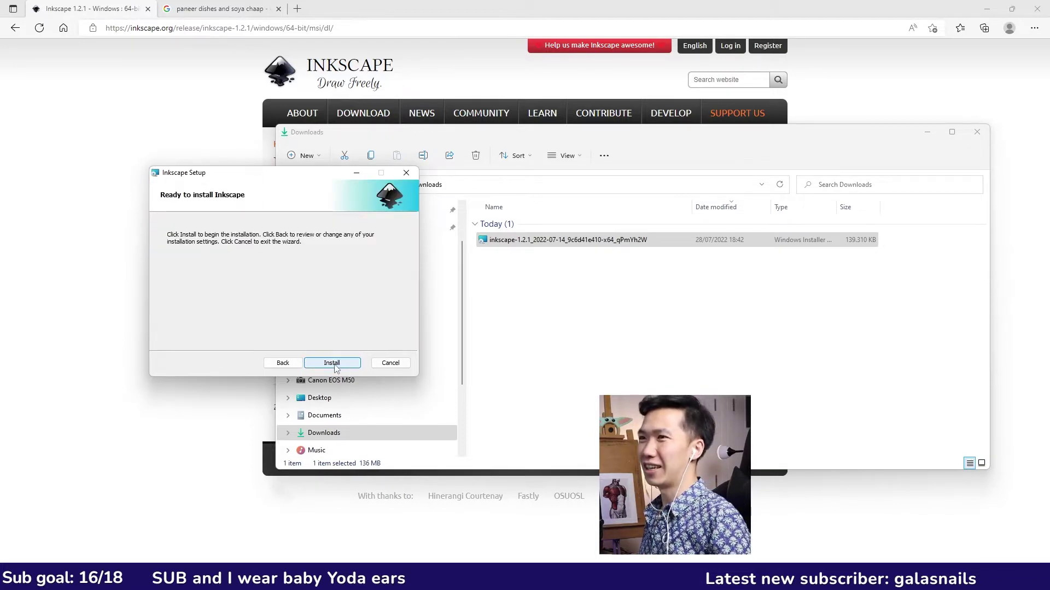
{"action": "left_click", "coordinate": [356, 363]}
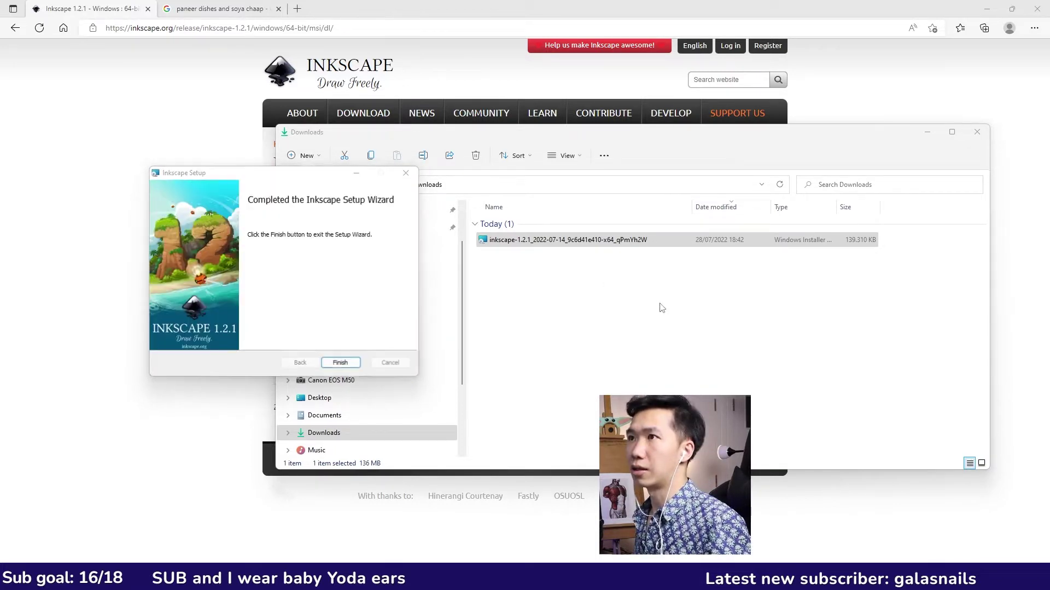
{"action": "left_click", "coordinate": [340, 363]}
Minimize the browser and the Downloads window, and launch Inkscape from its desktop shortcut.
{"action": "left_click", "coordinate": [987, 8]}
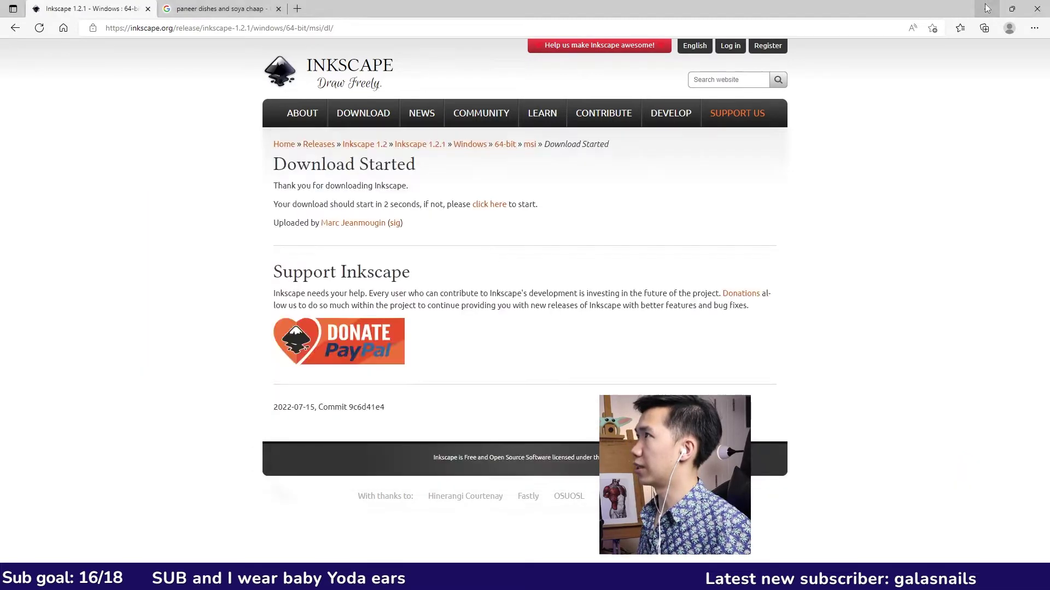
{"action": "left_click", "coordinate": [930, 133]}
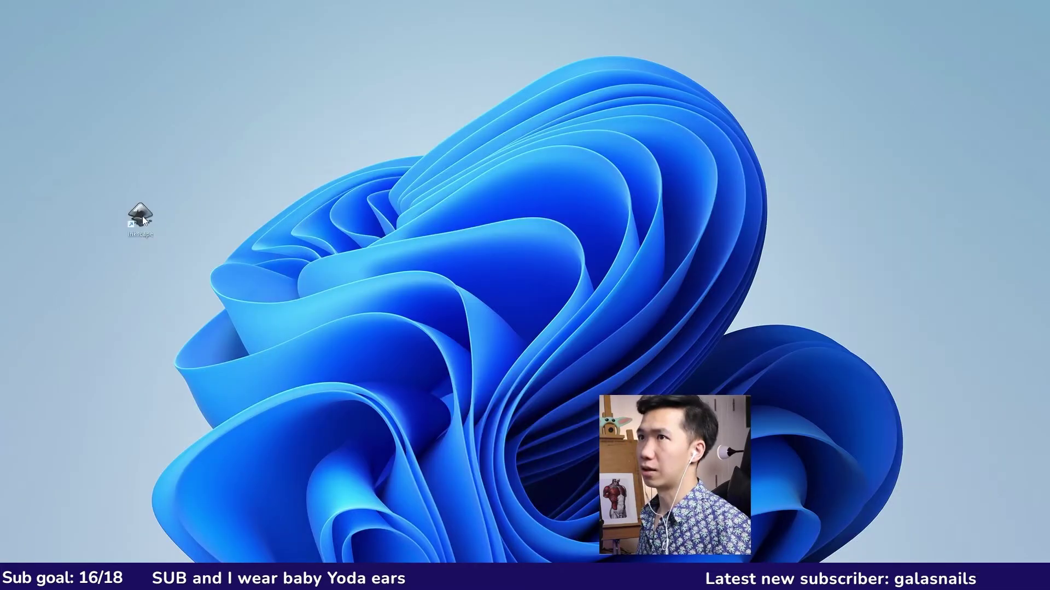
{"action": "left_click_drag", "start_coordinate": [140, 216], "coordinate": [145, 235]}
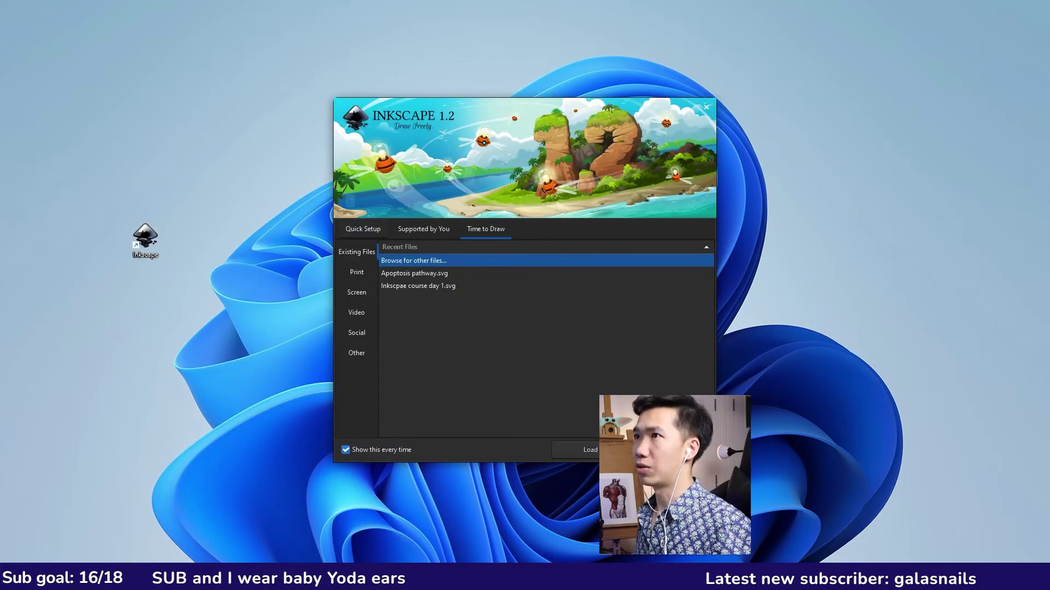
Try the light appearance in the welcome screen's quick setup and restore the dark one.
{"action": "left_click", "coordinate": [362, 229]}
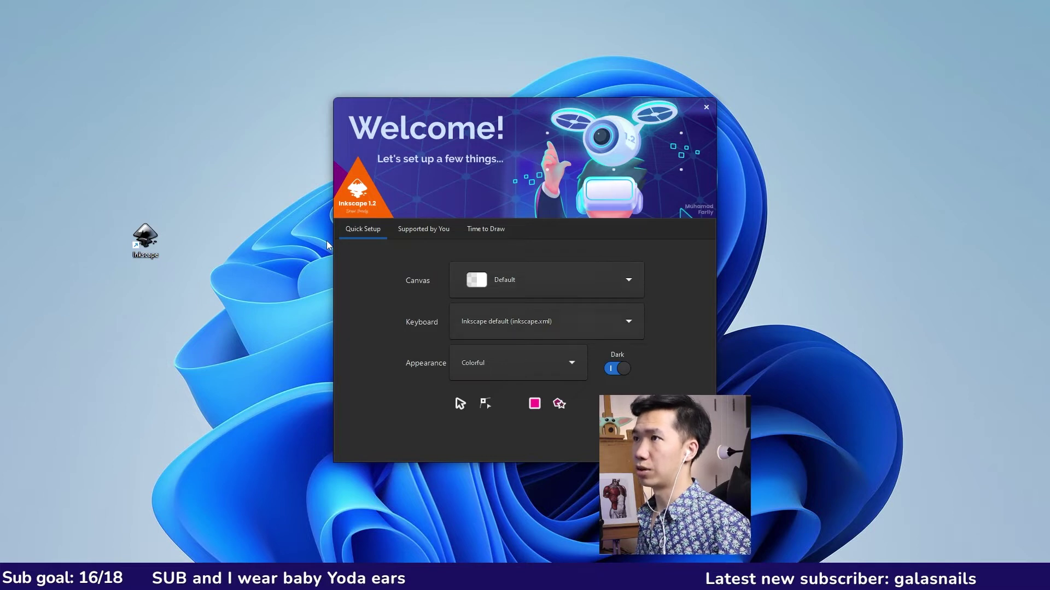
{"action": "left_click", "coordinate": [617, 368]}
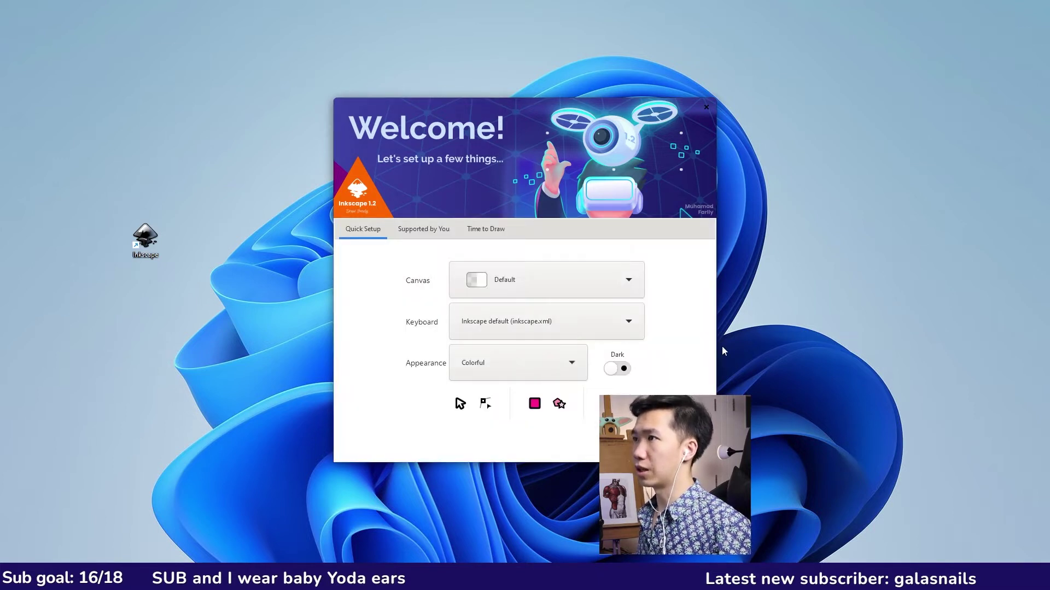
{"action": "key", "text": "space"}
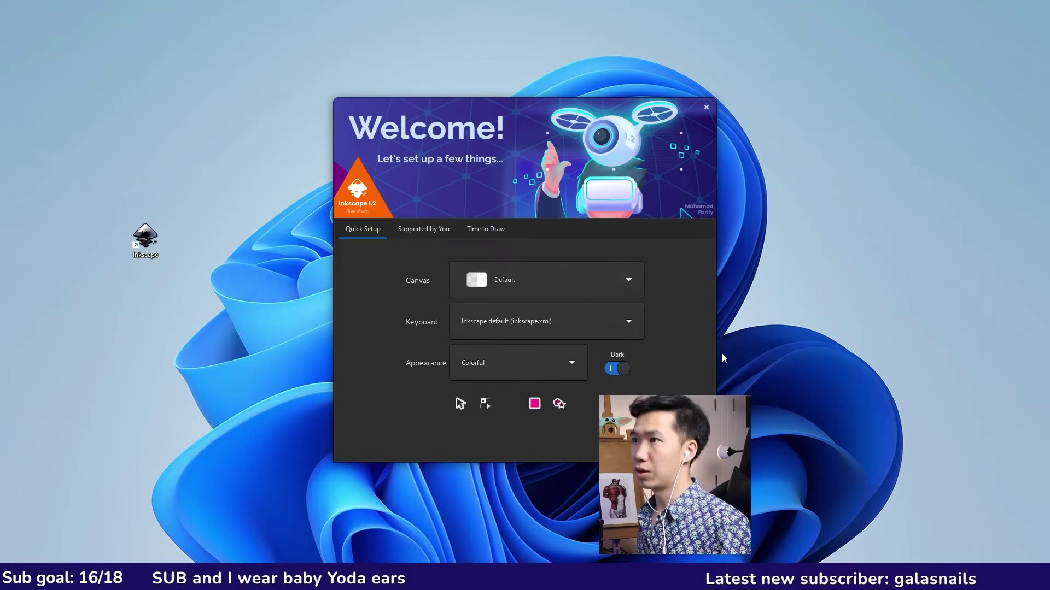
{"action": "left_click", "coordinate": [532, 366]}
{"action": "key", "text": "Down"}
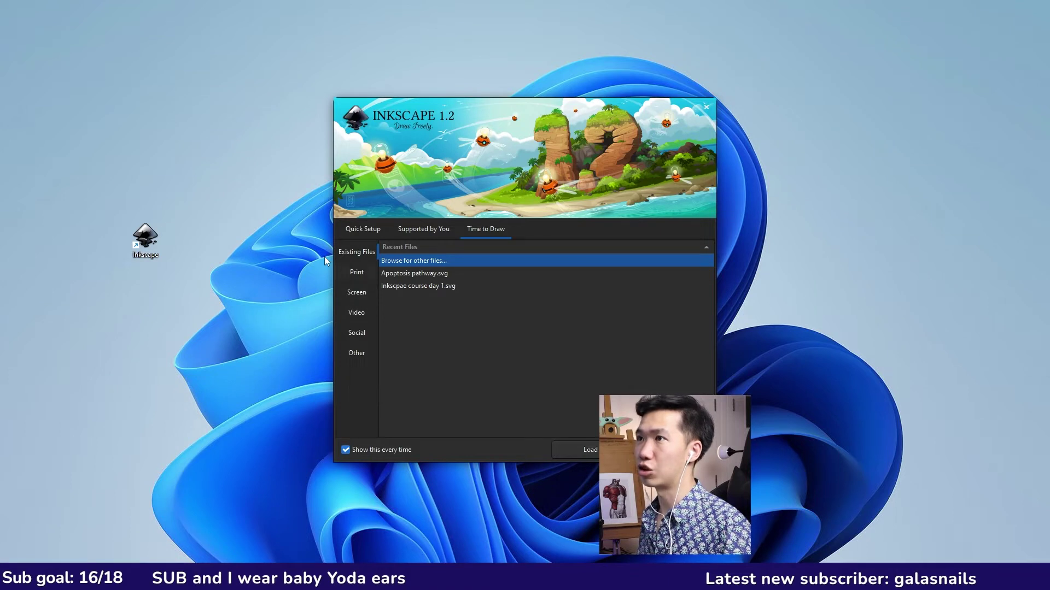
Create a new document from the Desktop 1080p screen template, 1920 × 1080 px.
{"action": "key", "text": "Down"}
{"action": "key", "text": "Right"}
{"action": "key", "text": "Right"}
{"action": "key", "text": "Right"}
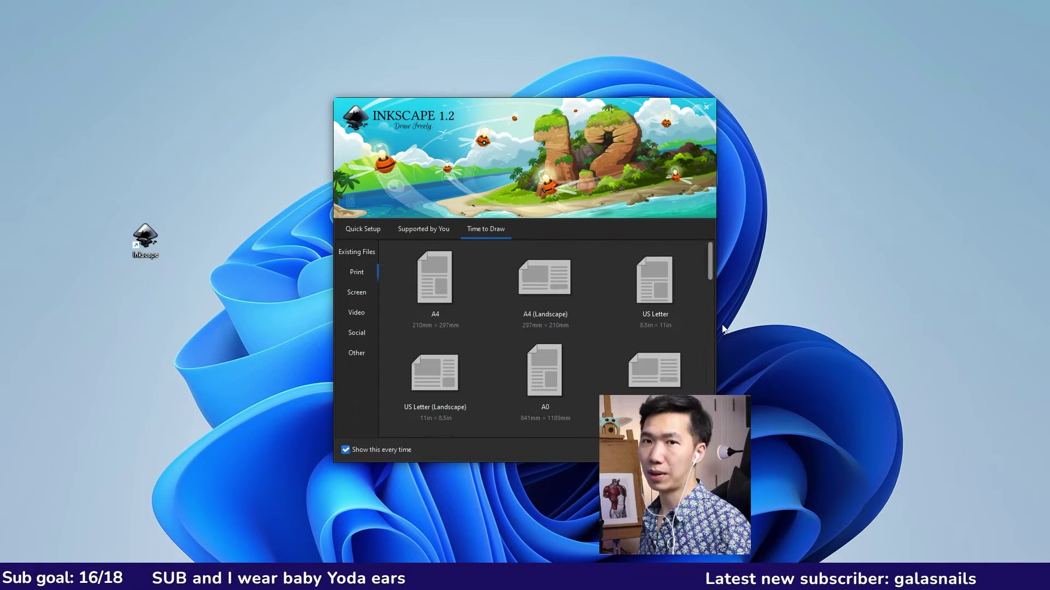
{"action": "key", "text": "Down"}
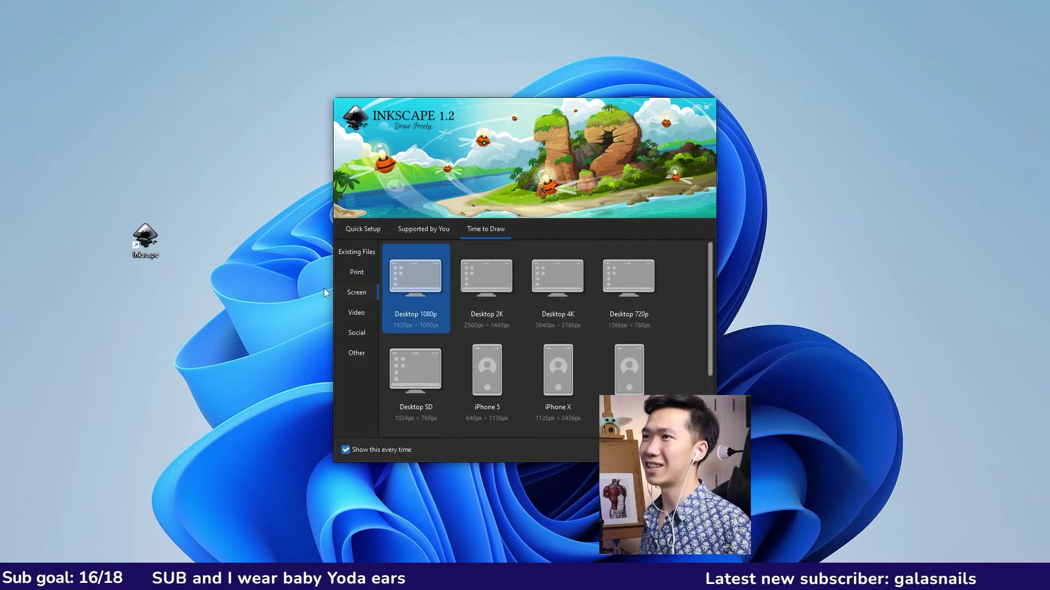
{"action": "key", "text": "Return"}
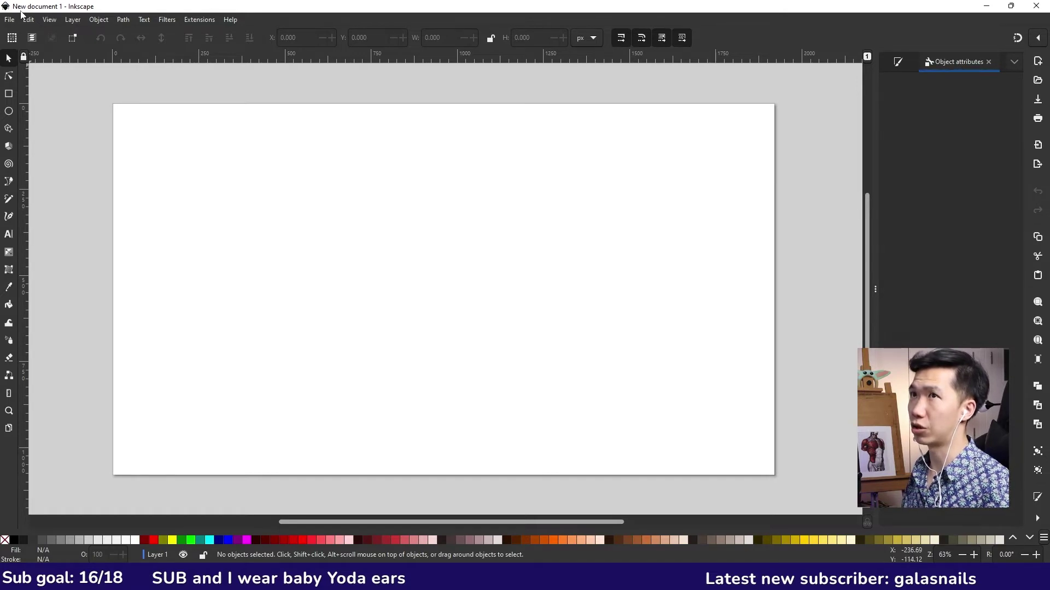
{"action": "key", "text": "r"}
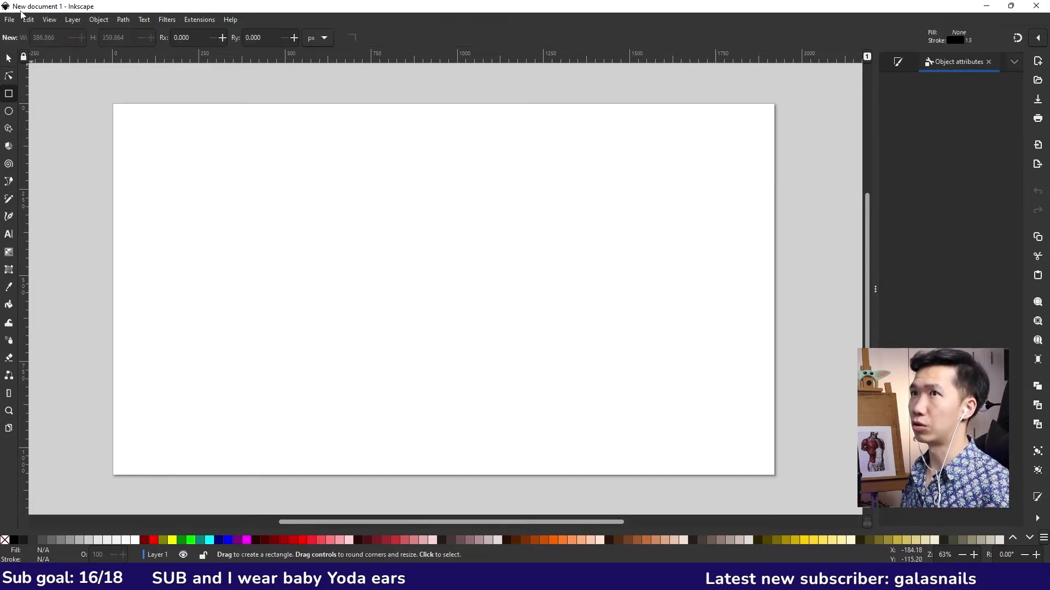
{"action": "key", "text": "s"}
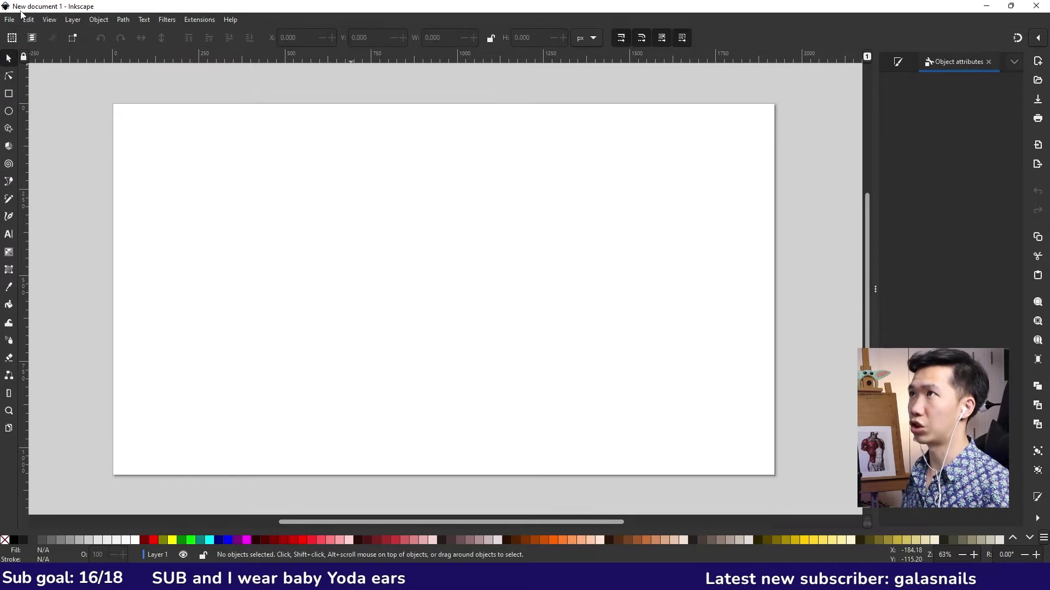
{"action": "left_click", "coordinate": [199, 20]}
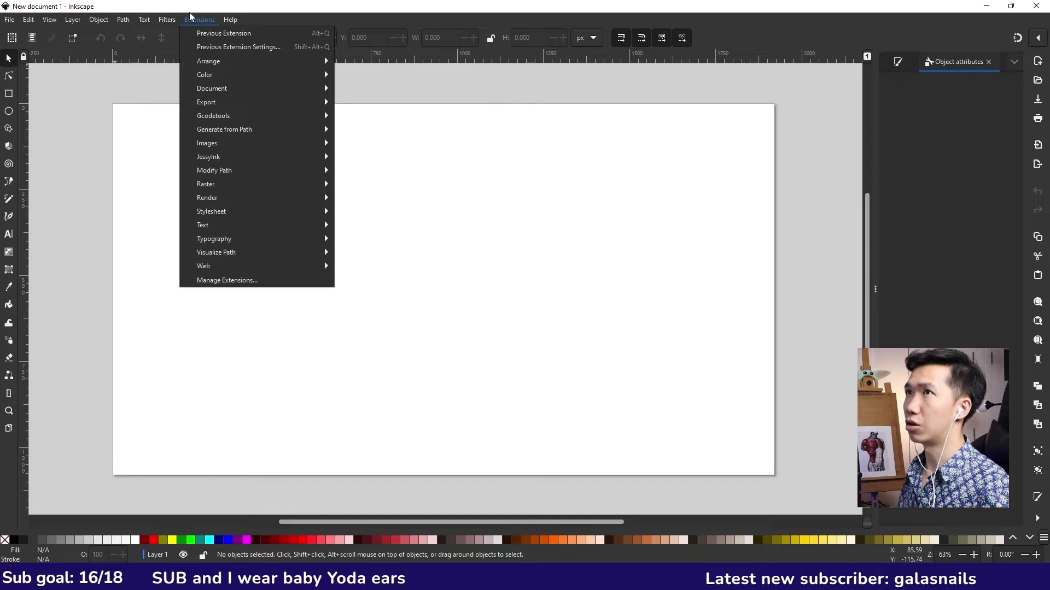
{"action": "key", "text": "Left"}
{"action": "key", "text": "Left"}
{"action": "key", "text": "Left"}
{"action": "key", "text": "Left"}
{"action": "key", "text": "Left"}
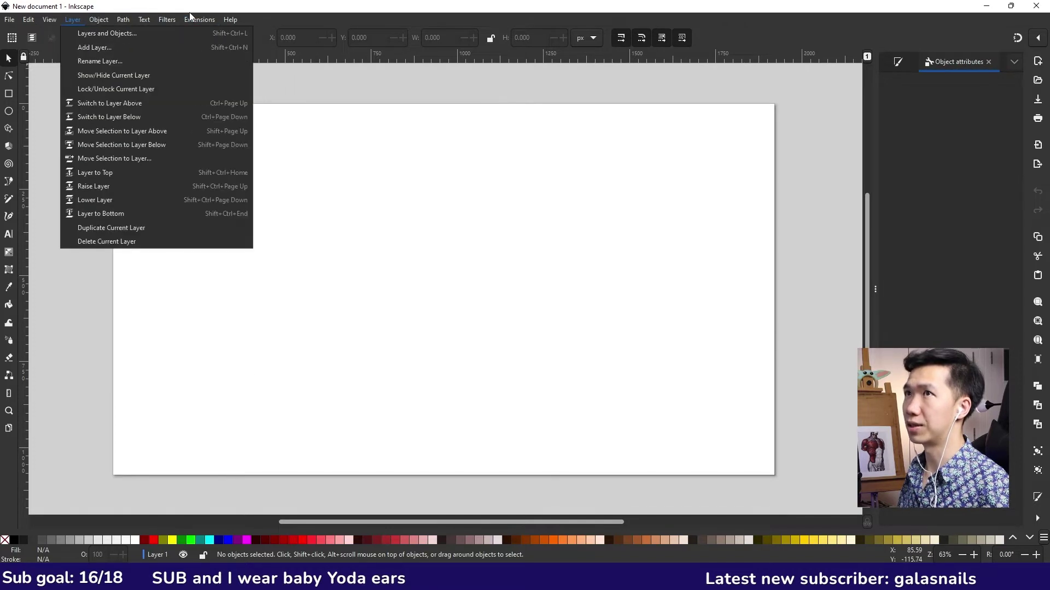
{"action": "key", "text": "Escape"}
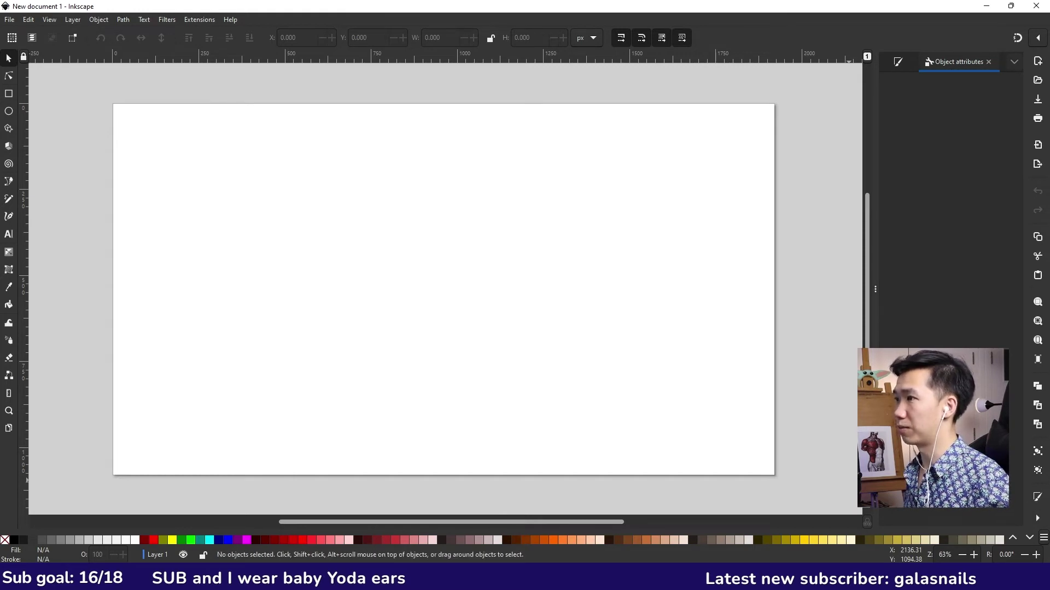
Browse through the rows of color swatches in the palette and return to the first row.
{"action": "left_click", "coordinate": [1029, 538]}
{"action": "left_click", "coordinate": [1028, 538]}
{"action": "left_click", "coordinate": [1029, 538]}
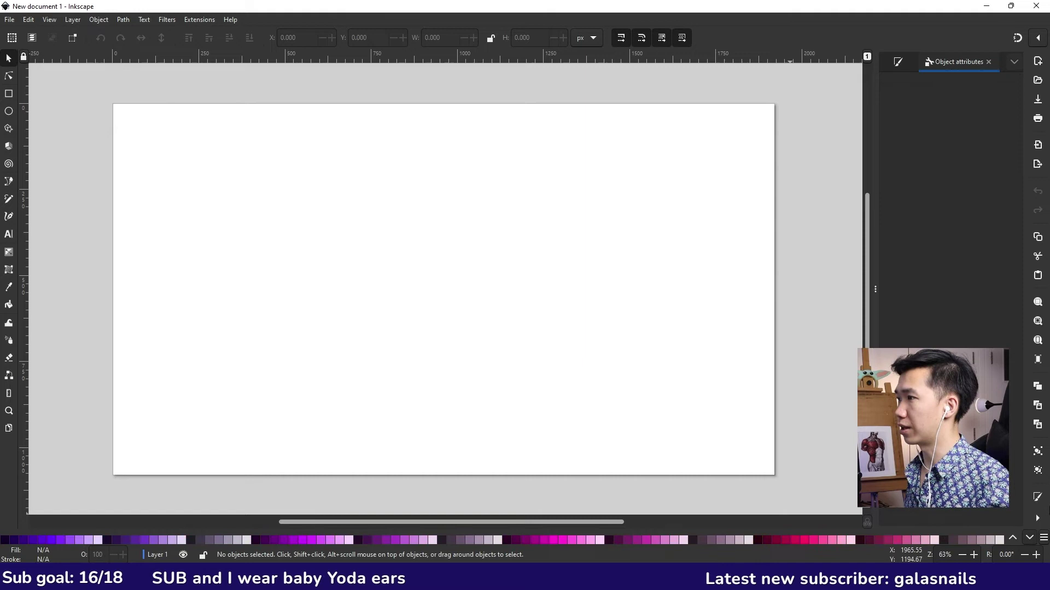
{"action": "left_click", "coordinate": [1029, 538]}
{"action": "left_click", "coordinate": [1028, 538]}
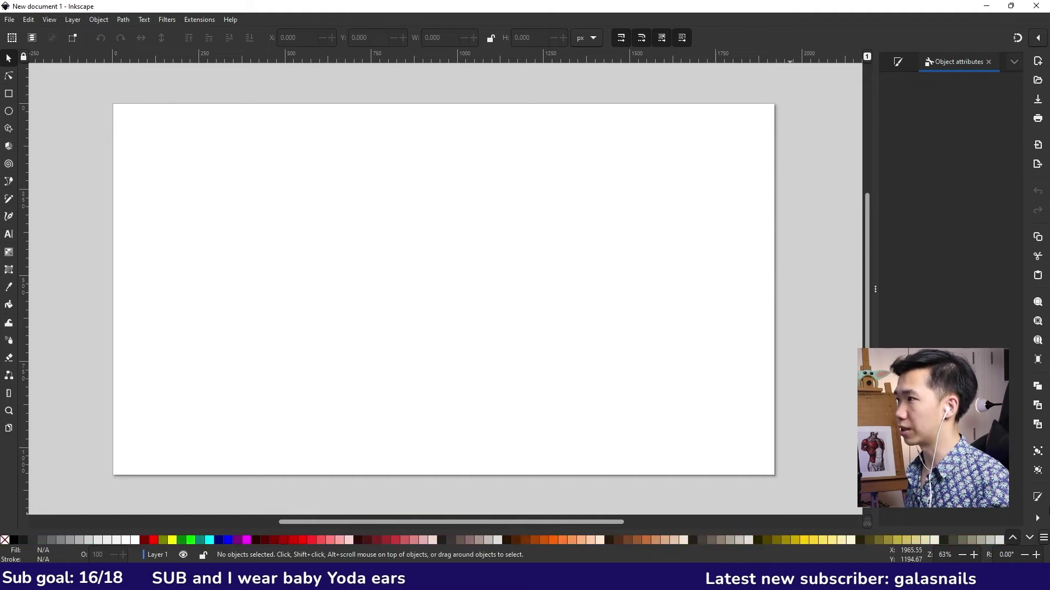
{"action": "scroll", "coordinate": [729, 540], "scroll_direction": "down", "scroll_amount": 3}
{"action": "scroll", "coordinate": [729, 539], "scroll_direction": "up", "scroll_amount": 2}
{"action": "scroll", "coordinate": [729, 539], "scroll_direction": "down", "scroll_amount": 2}
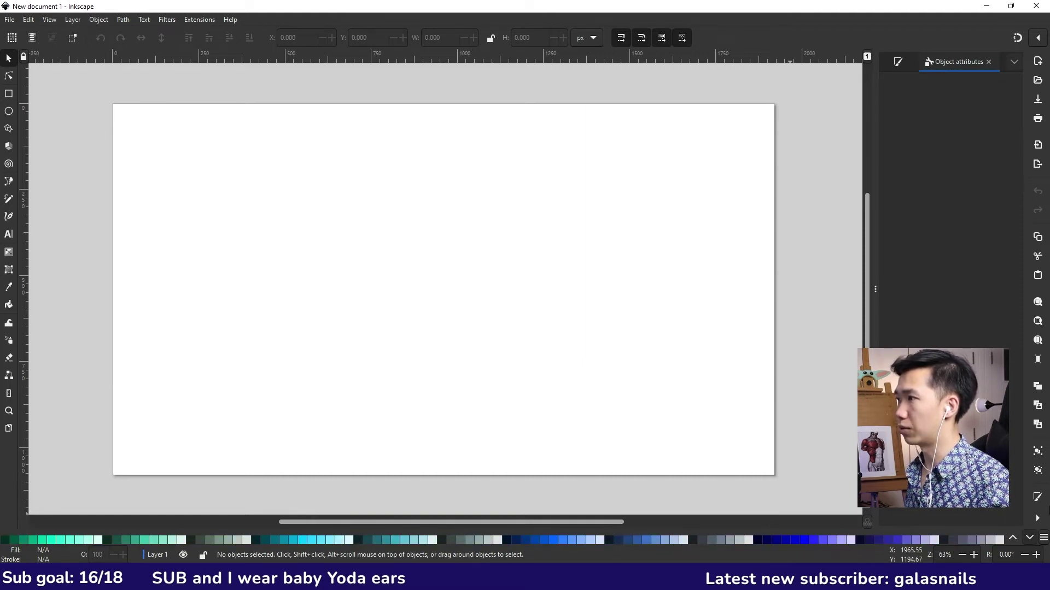
{"action": "scroll", "coordinate": [861, 540], "scroll_direction": "up", "scroll_amount": 3}
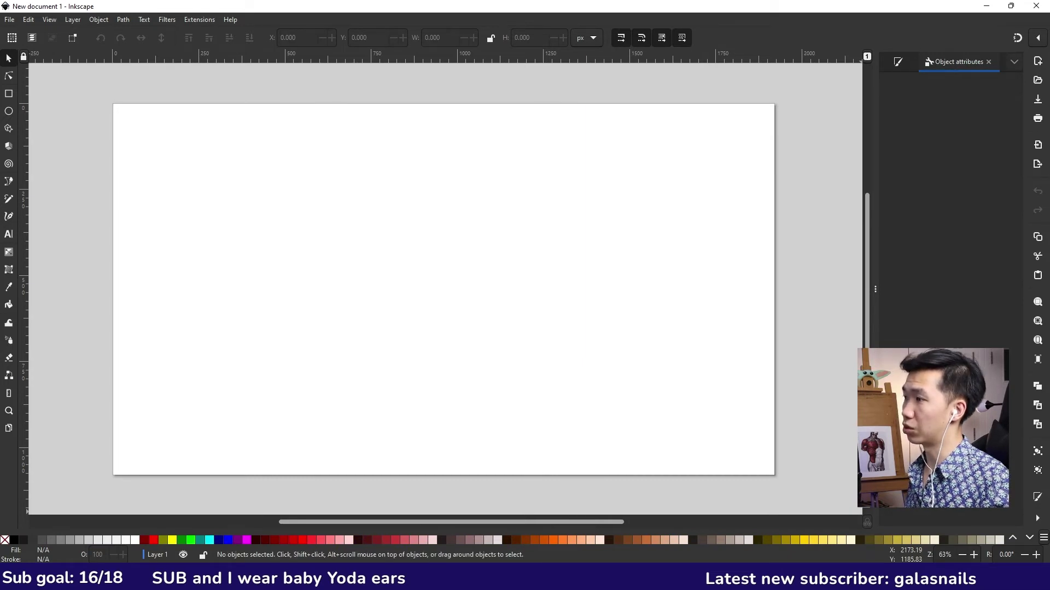
Zoom in on the canvas and back out to 63% so the whole page is in view.
{"action": "left_click", "coordinate": [973, 555]}
{"action": "left_click", "coordinate": [973, 555]}
{"action": "left_click", "coordinate": [973, 555]}
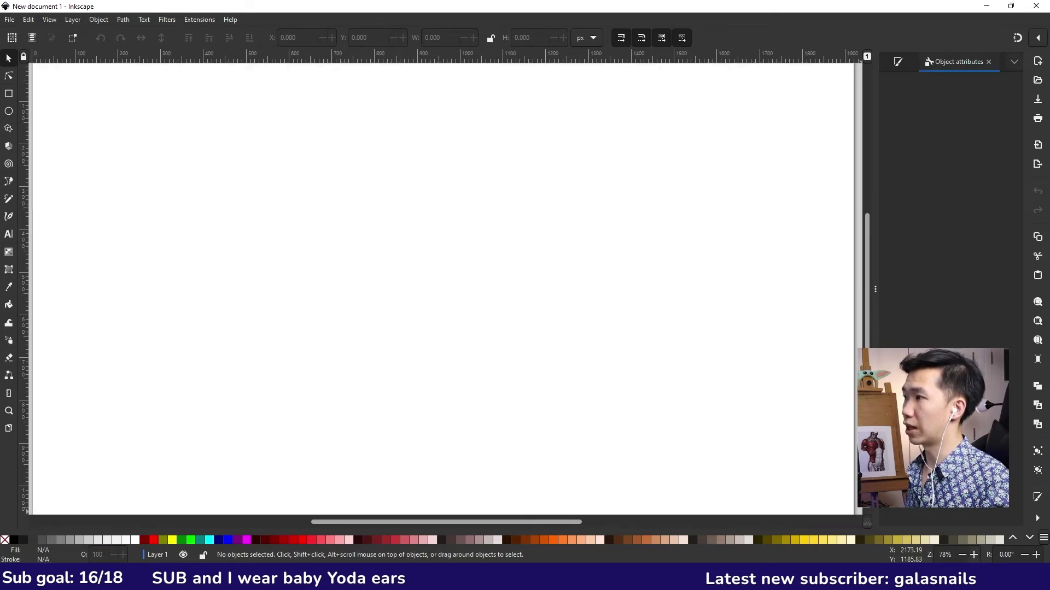
{"action": "left_click", "coordinate": [973, 555]}
{"action": "left_click", "coordinate": [973, 555]}
{"action": "left_click", "coordinate": [974, 555]}
{"action": "left_click", "coordinate": [973, 555]}
{"action": "left_click", "coordinate": [962, 555]}
{"action": "left_click", "coordinate": [962, 555]}
{"action": "left_click", "coordinate": [962, 555]}
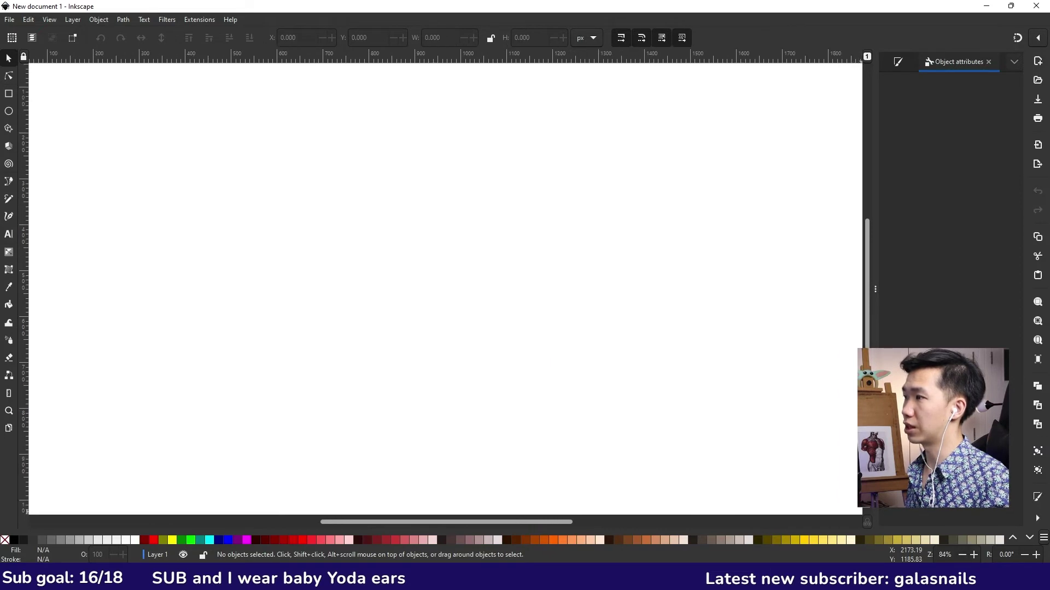
{"action": "left_click", "coordinate": [961, 555]}
{"action": "left_click", "coordinate": [962, 555]}
{"action": "left_click", "coordinate": [962, 555]}
{"action": "left_click", "coordinate": [962, 555]}
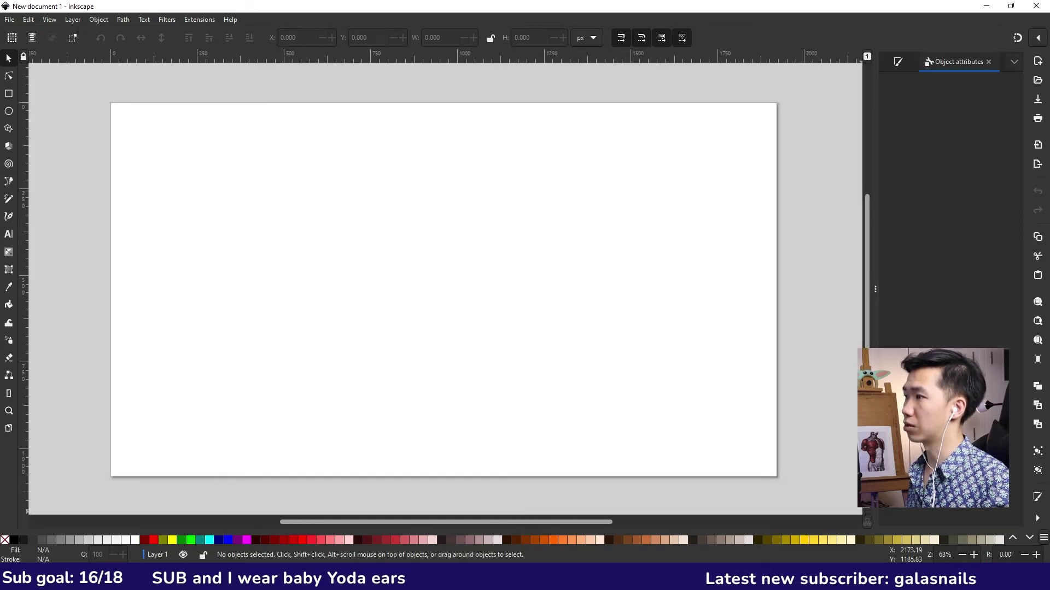
Rotate the canvas view by a few degrees and restore its rotation to 0°.
{"action": "left_click", "coordinate": [1035, 555]}
{"action": "left_click", "coordinate": [1035, 555]}
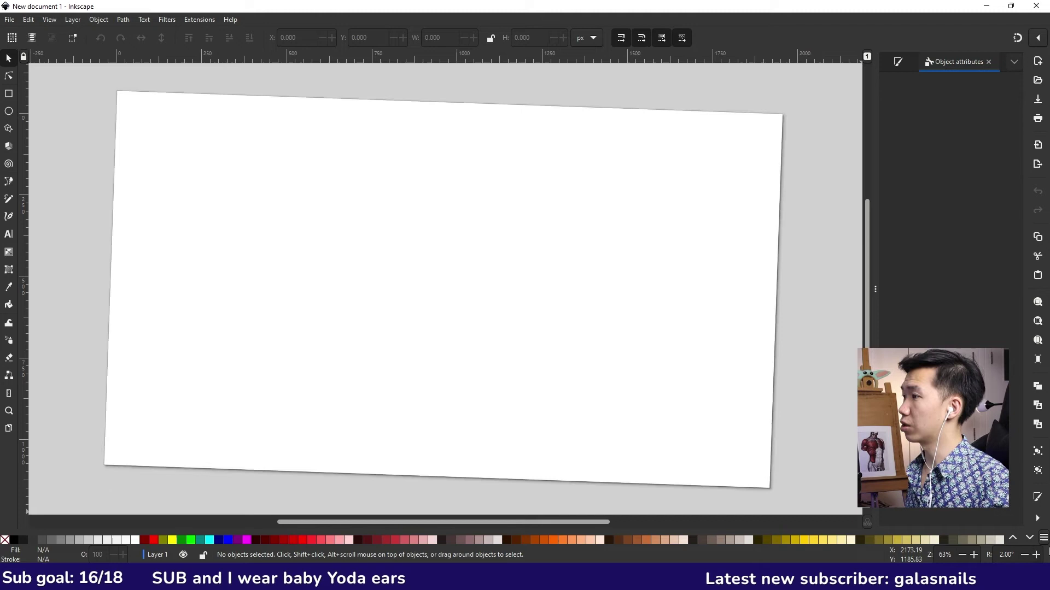
{"action": "left_click", "coordinate": [1035, 555]}
{"action": "left_click", "coordinate": [1036, 555]}
{"action": "left_click", "coordinate": [1035, 555]}
{"action": "left_click", "coordinate": [1035, 555]}
{"action": "left_click", "coordinate": [1036, 555]}
{"action": "left_click", "coordinate": [1035, 555]}
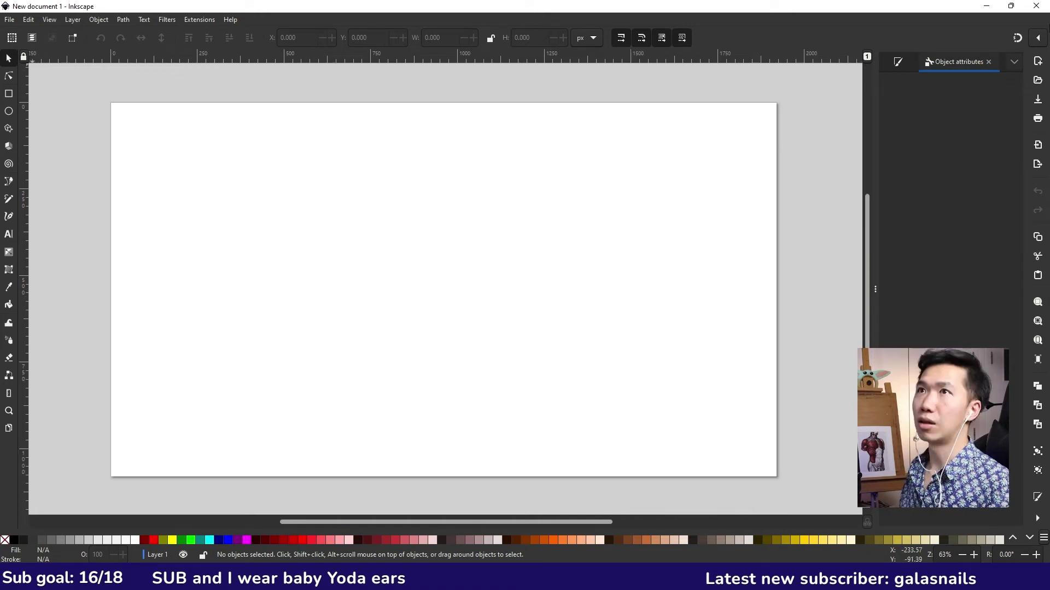
Check the page's width and height in the document properties and close the dialog.
{"action": "left_click", "coordinate": [9, 19]}
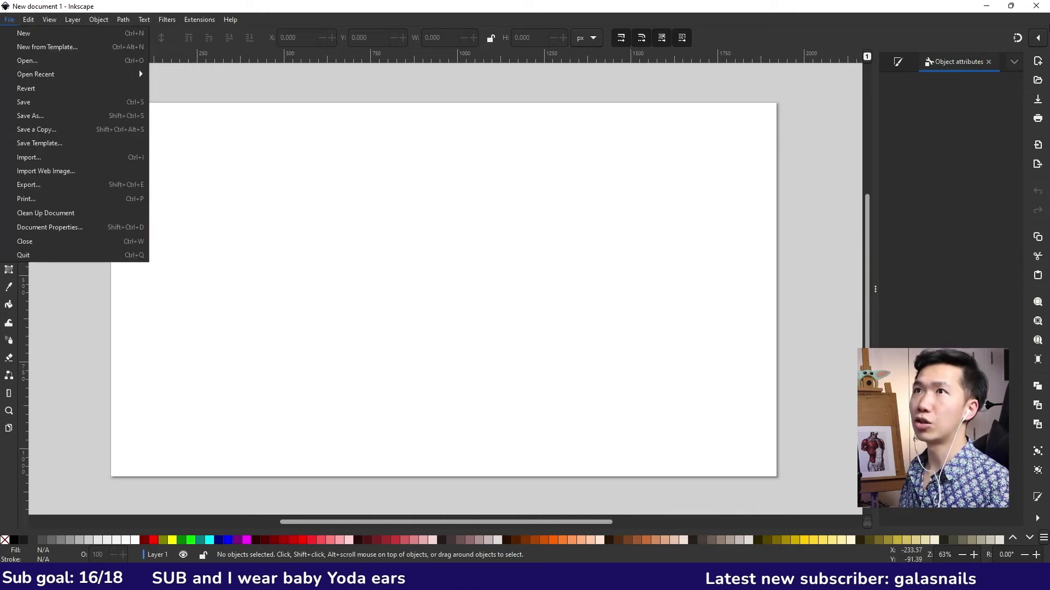
{"action": "left_click", "coordinate": [31, 8]}
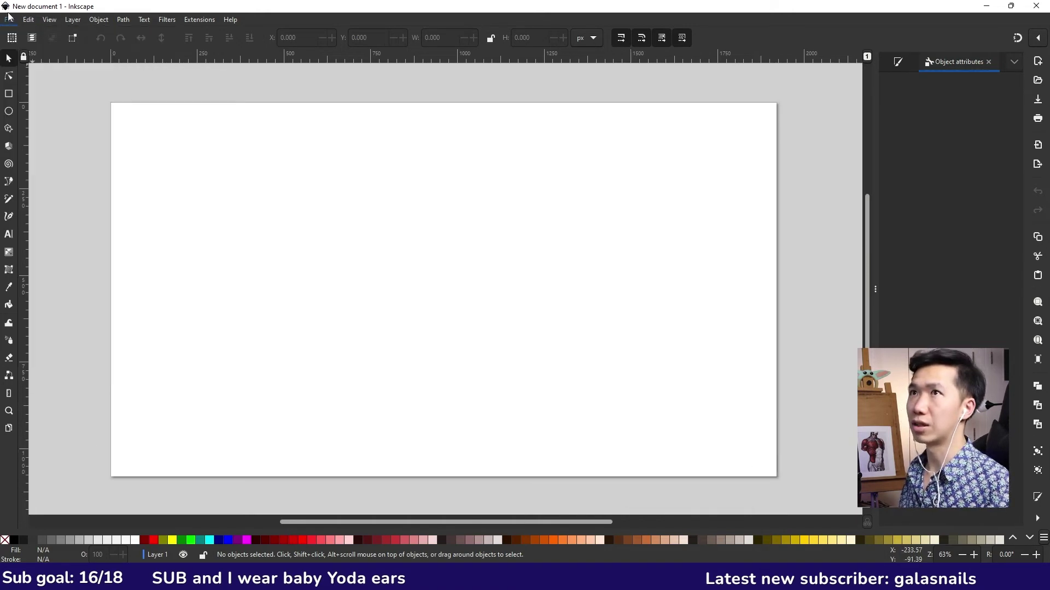
{"action": "left_click", "coordinate": [8, 18]}
{"action": "key", "text": "Down"}
{"action": "key", "text": "Down"}
{"action": "key", "text": "Down"}
{"action": "key", "text": "Down"}
{"action": "key", "text": "Down"}
{"action": "key", "text": "Down"}
{"action": "key", "text": "Down"}
{"action": "key", "text": "Down"}
{"action": "key", "text": "Down"}
{"action": "key", "text": "Down"}
{"action": "key", "text": "Down"}
{"action": "key", "text": "Down"}
{"action": "key", "text": "Down"}
{"action": "key", "text": "Down"}
{"action": "key", "text": "Down"}
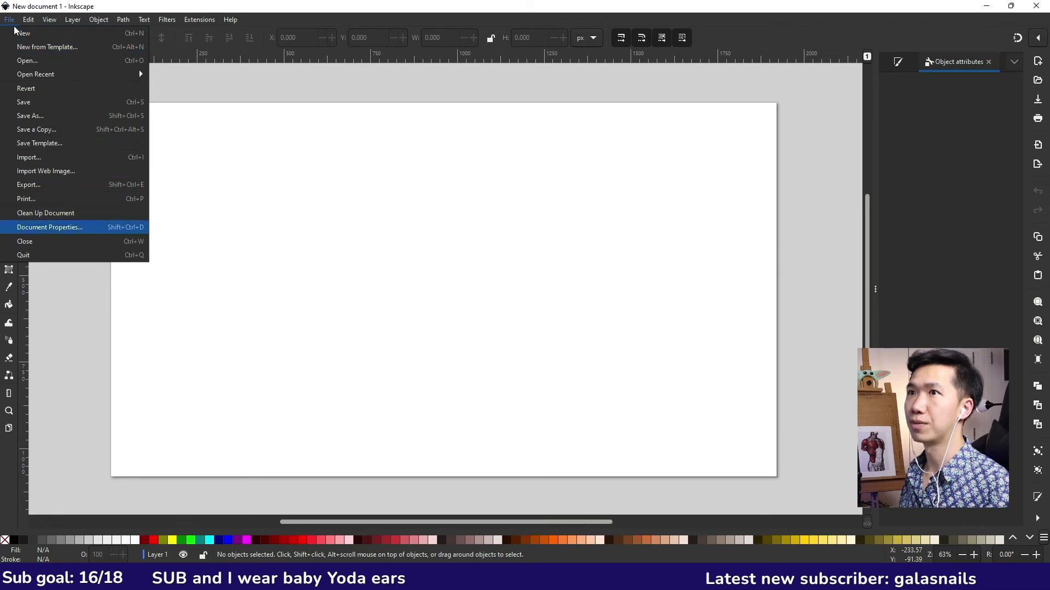
{"action": "left_click", "coordinate": [14, 25]}
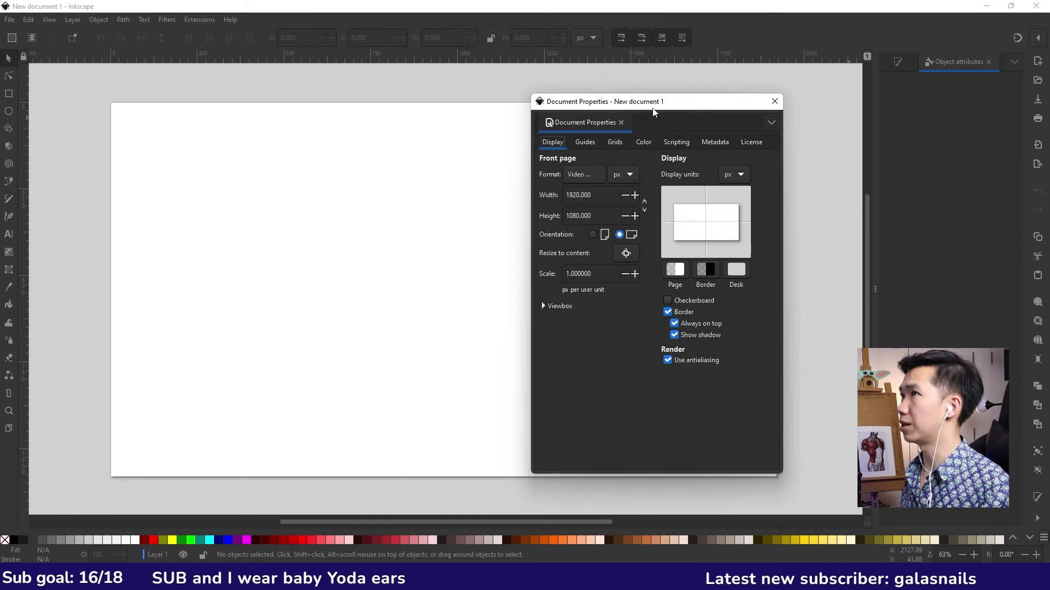
{"action": "left_click_drag", "start_coordinate": [592, 195], "coordinate": [565, 195]}
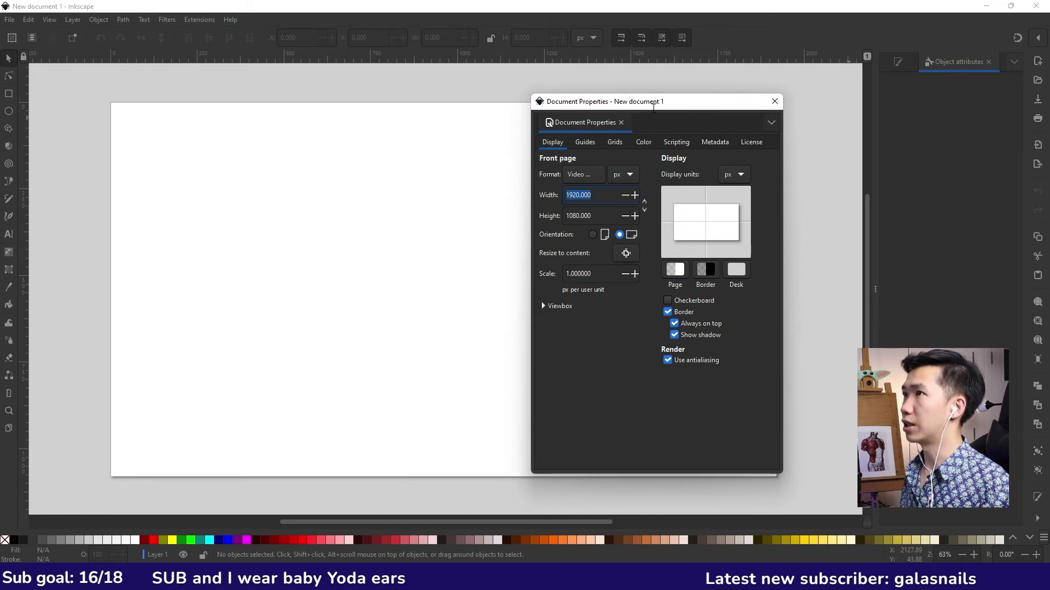
{"action": "key", "text": "Tab"}
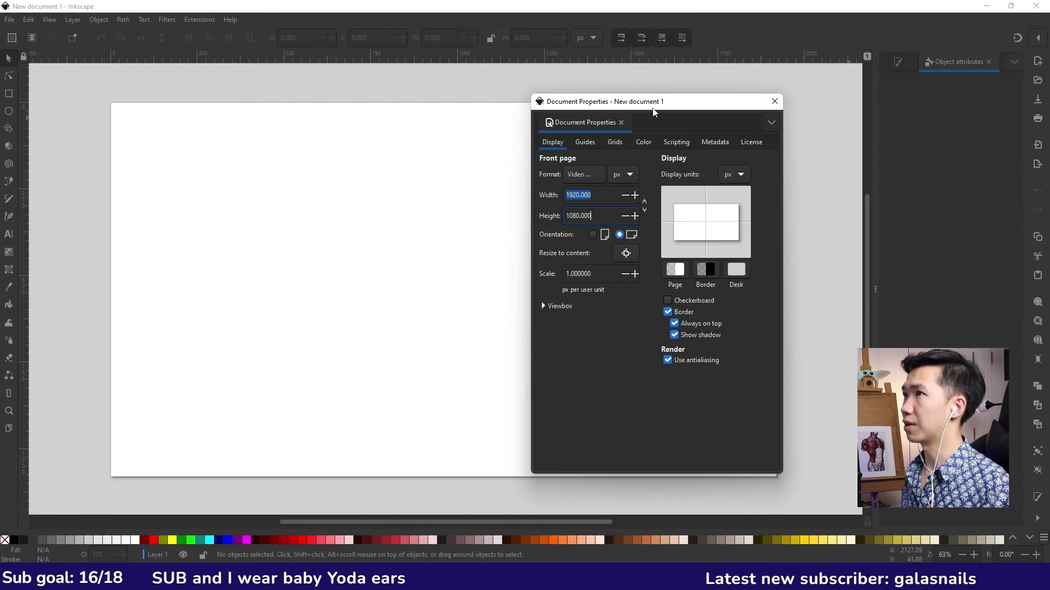
{"action": "left_click", "coordinate": [773, 101]}
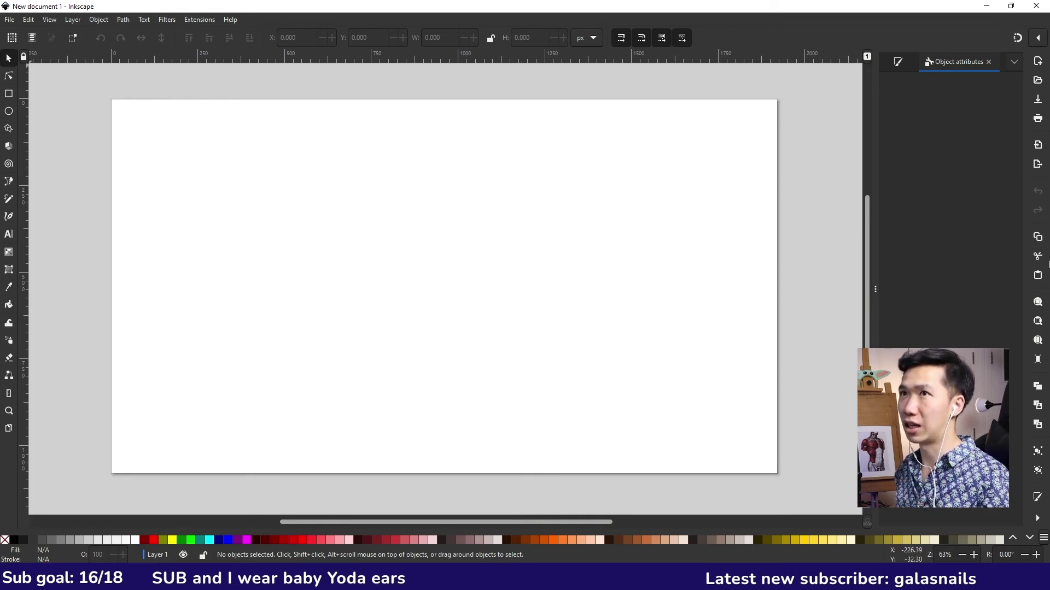
Draw a rectangle about 446 × 412 px on the page, slightly above and to the left of its centre.
{"action": "left_click_drag", "start_coordinate": [204, 159], "coordinate": [316, 239]}
{"action": "left_click_drag", "start_coordinate": [711, 184], "coordinate": [547, 322]}
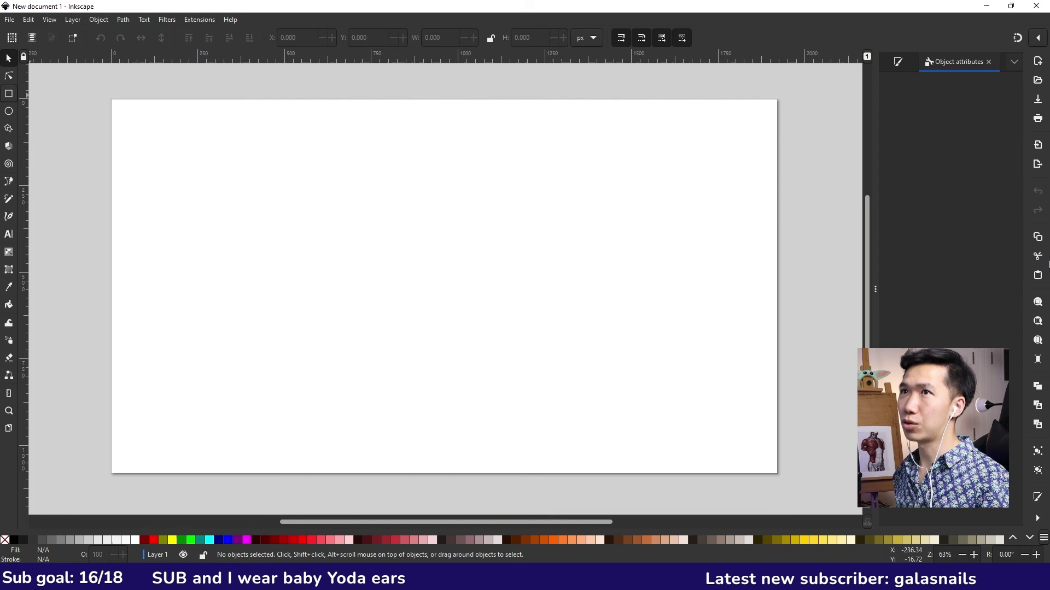
{"action": "key", "text": "r"}
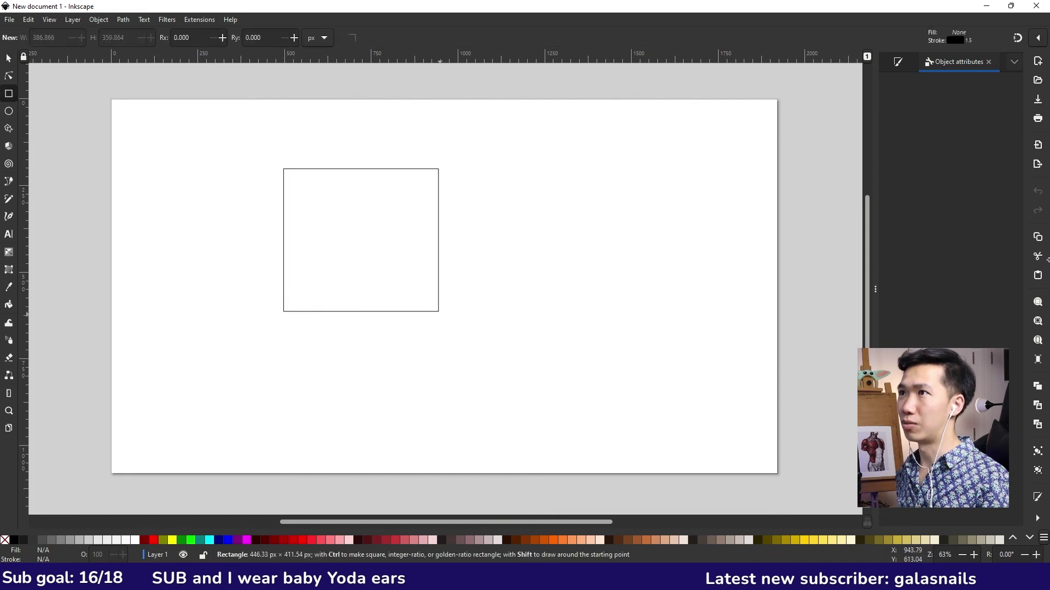